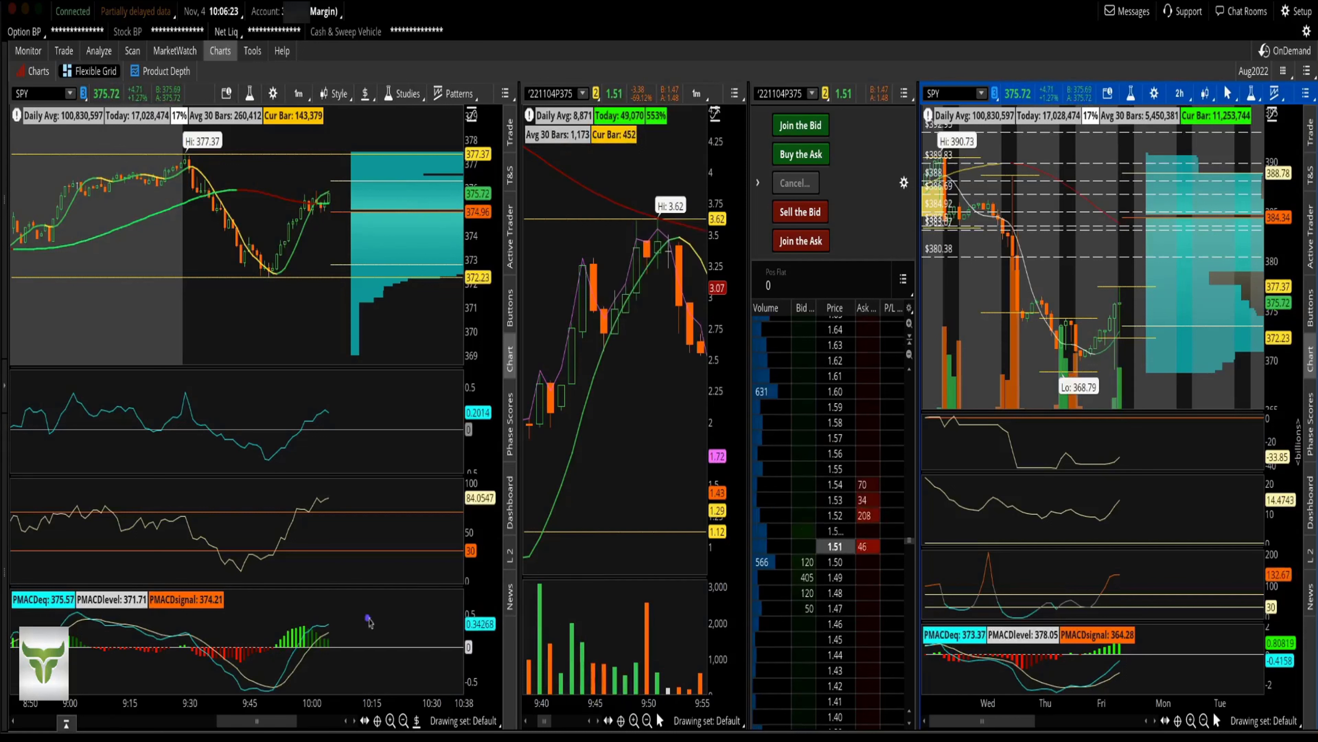
mouse_move(275, 43)
left_mouse_down()
mouse_move(377, 25)
mouse_move(363, 5)
mouse_move(241, 41)
mouse_move(336, 59)
left_mouse_up()
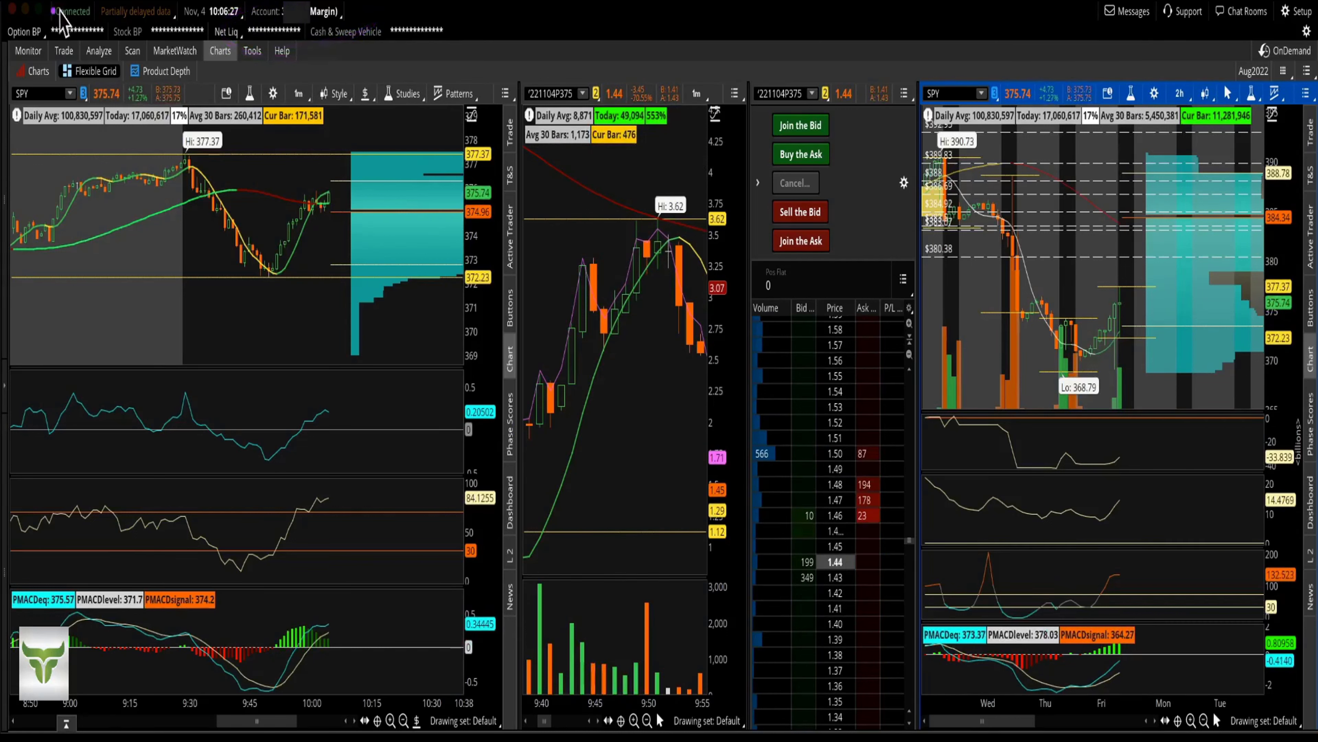
mouse_move(93, 33)
left_mouse_down()
mouse_move(236, 5)
mouse_move(86, 47)
left_mouse_up()
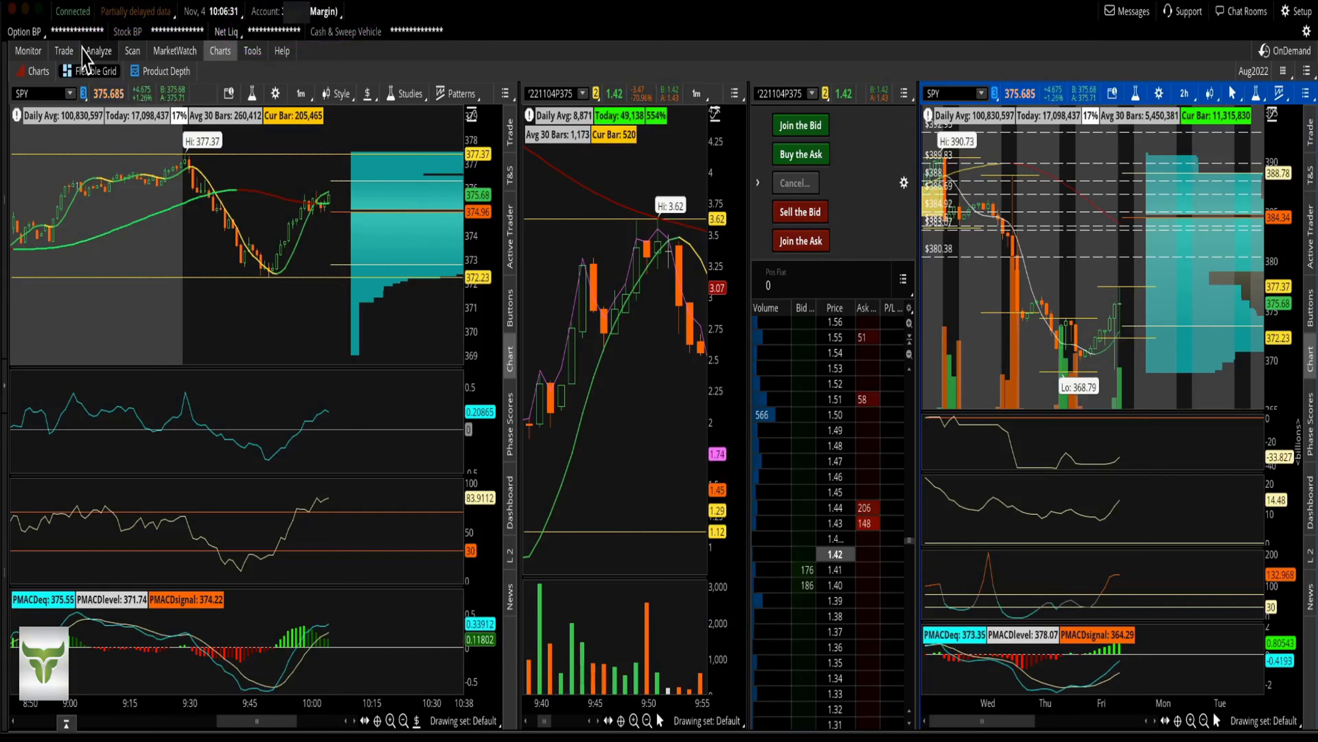
left_click(152, 13)
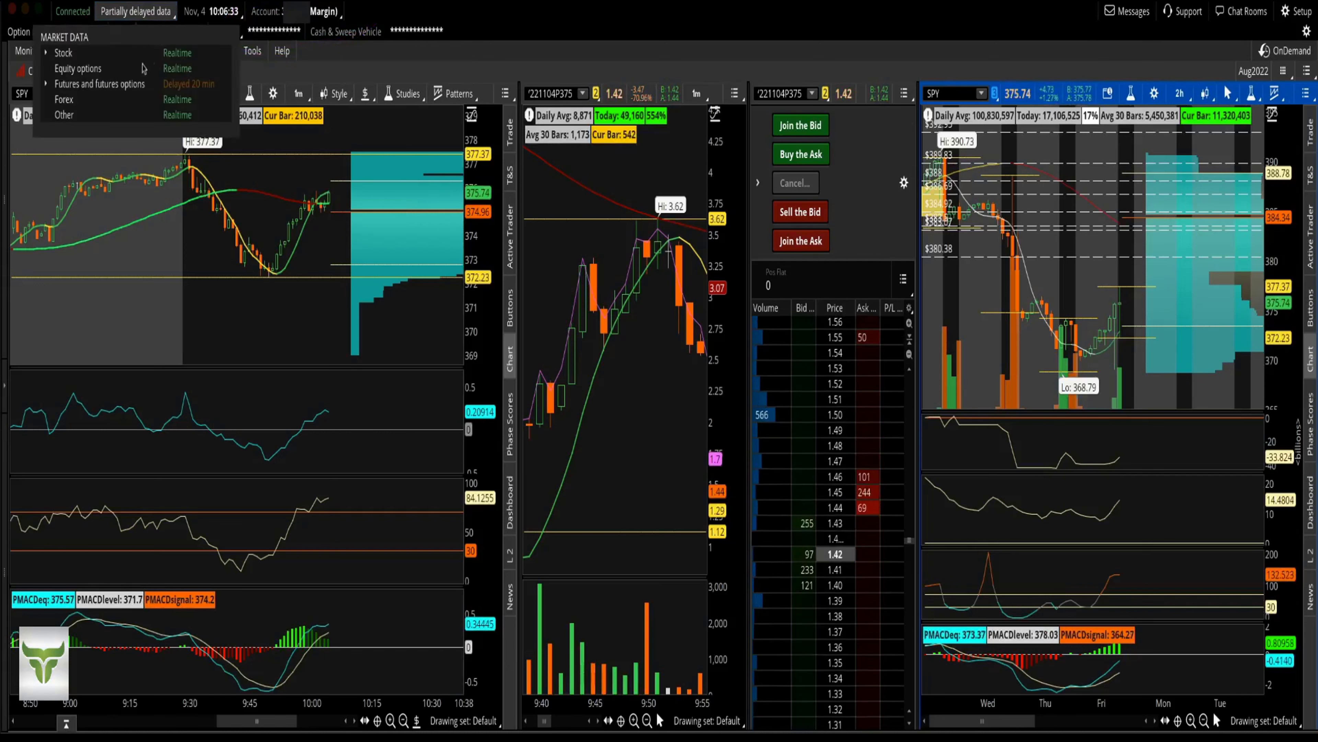
left_click(46, 54)
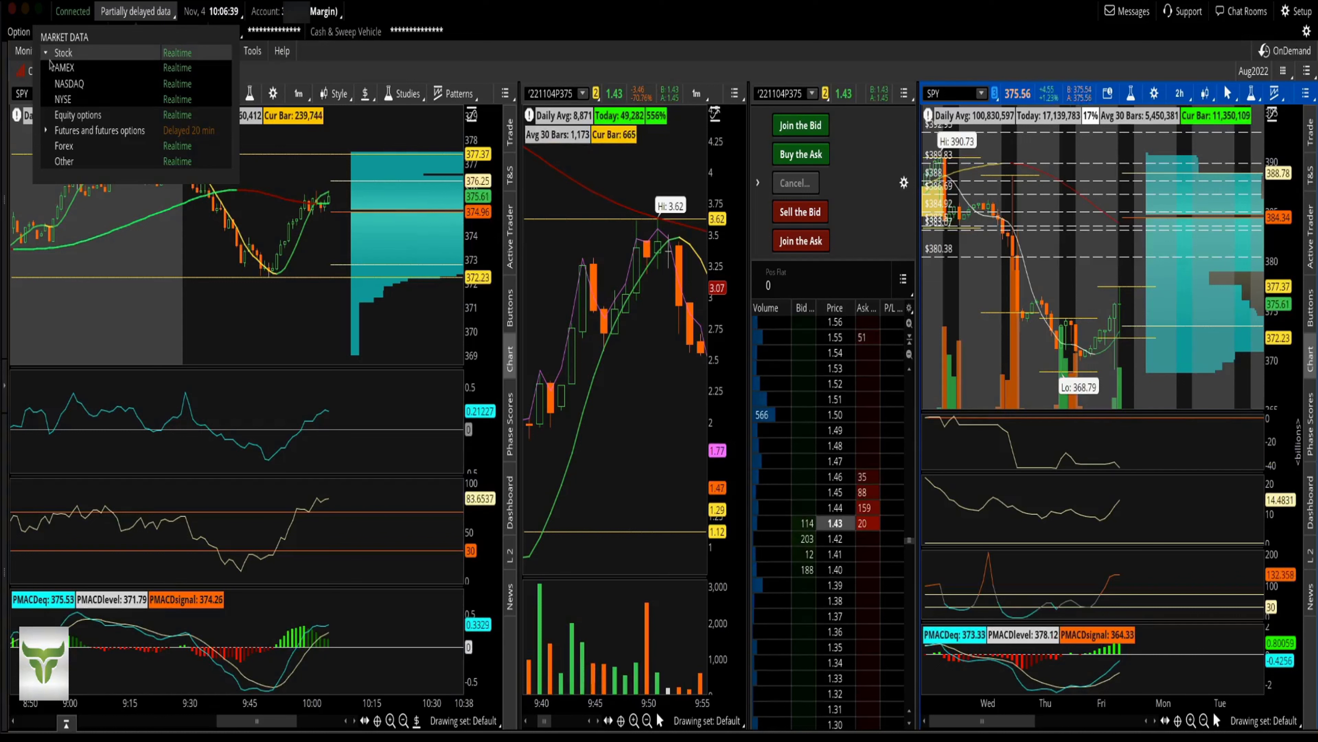
left_click(47, 52)
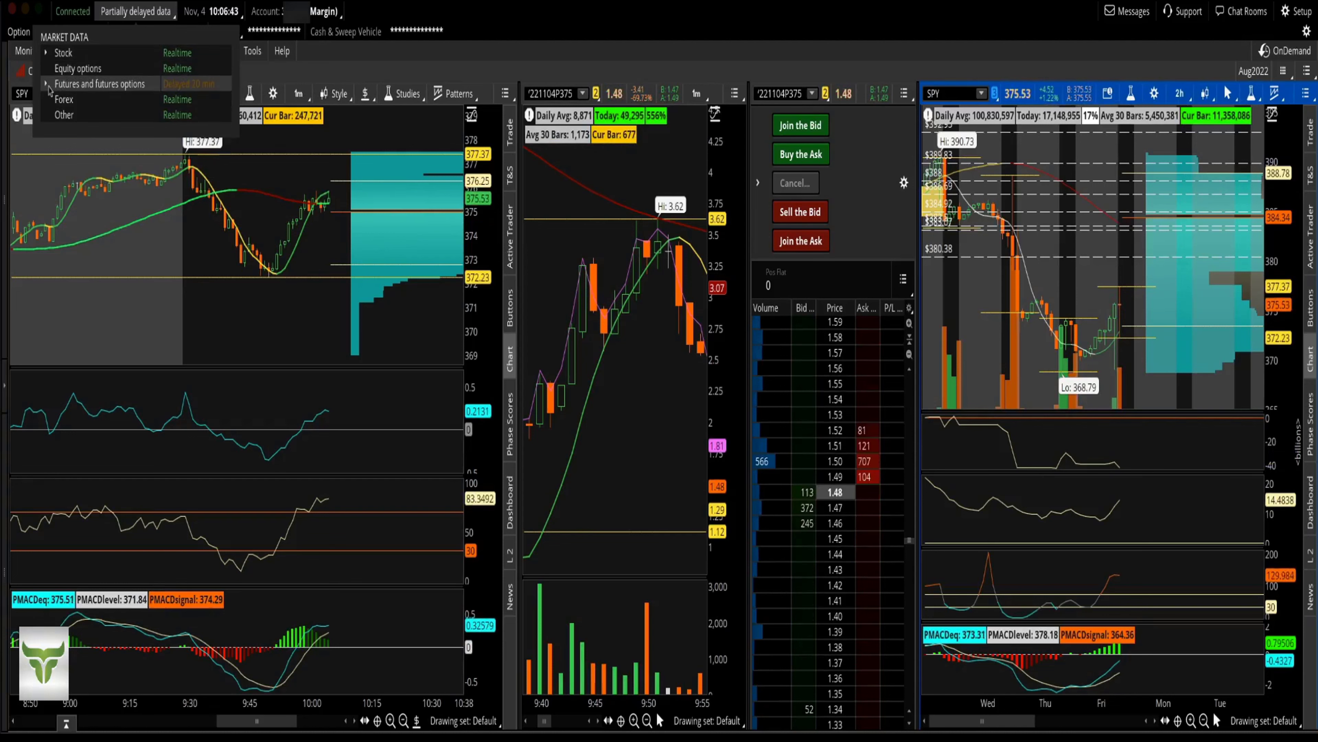
left_click(48, 85)
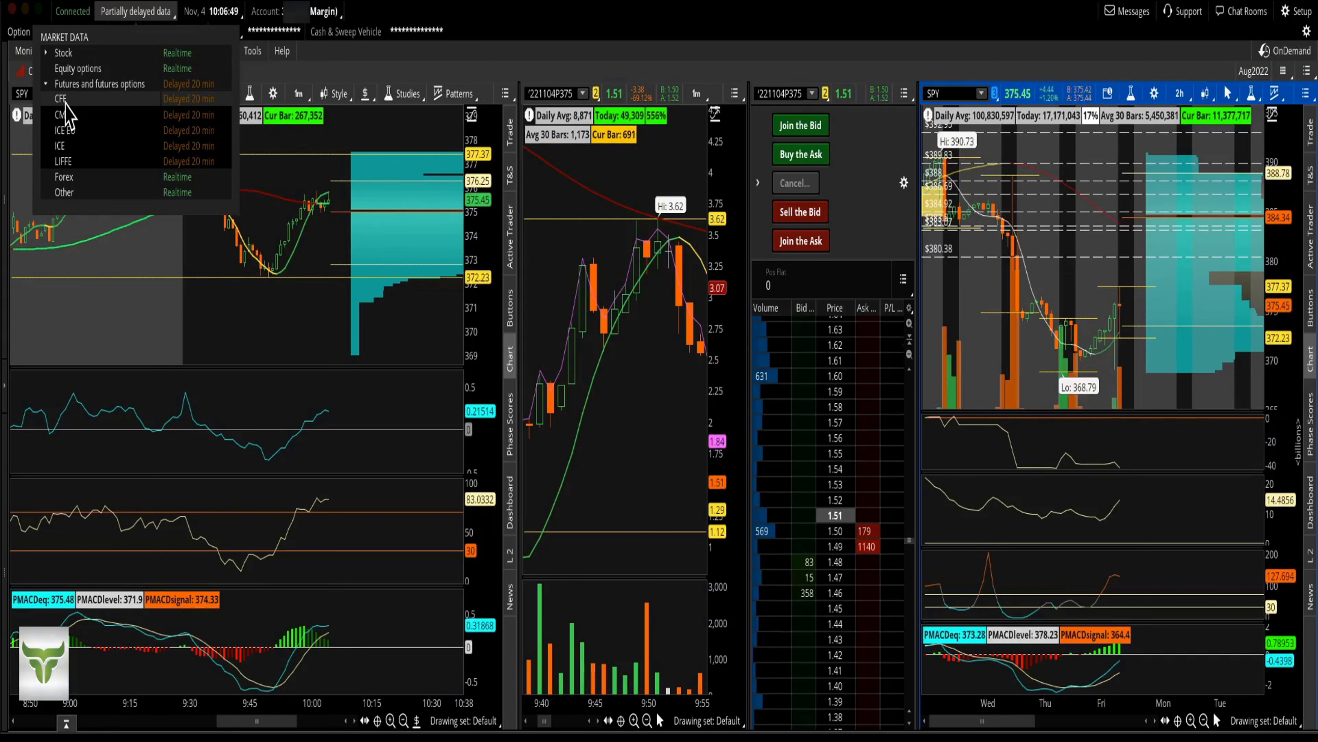
left_click(46, 84)
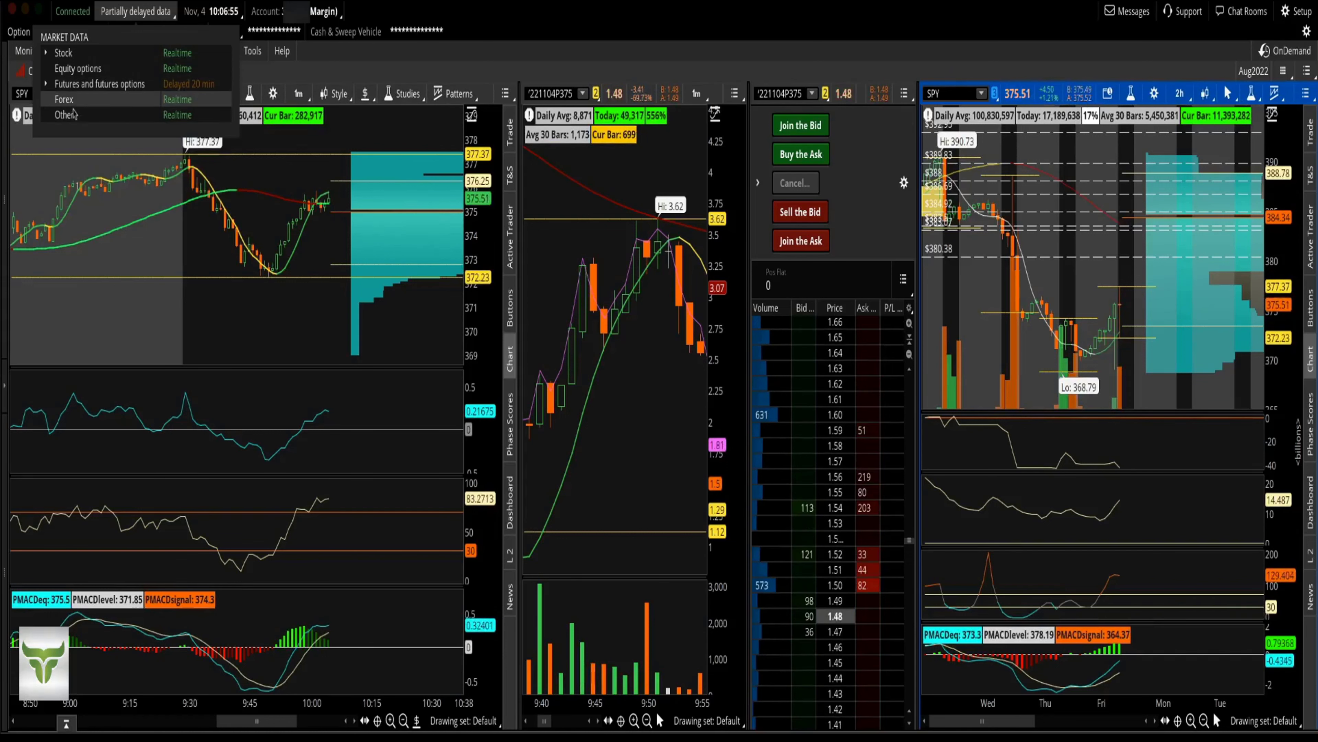
left_click(561, 83)
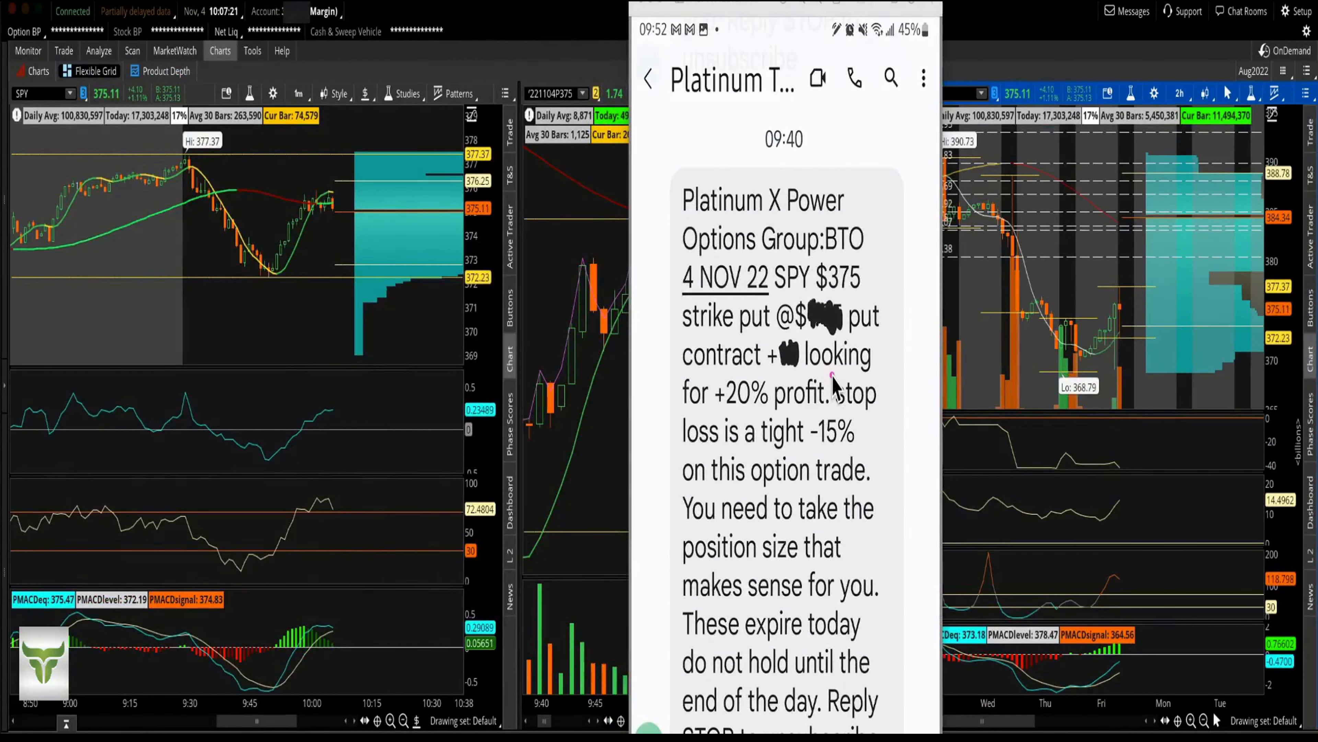
left_click_drag(866, 304, 793, 292)
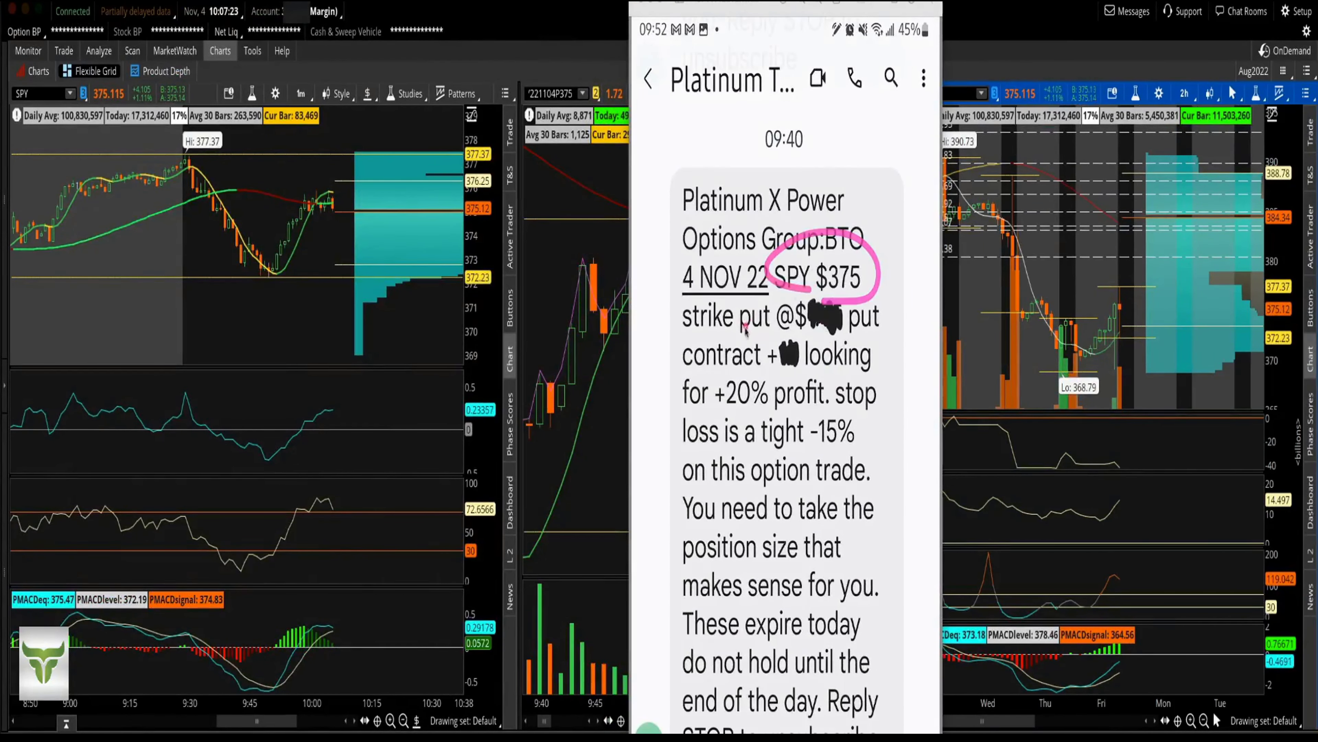
left_click_drag(700, 344, 874, 340)
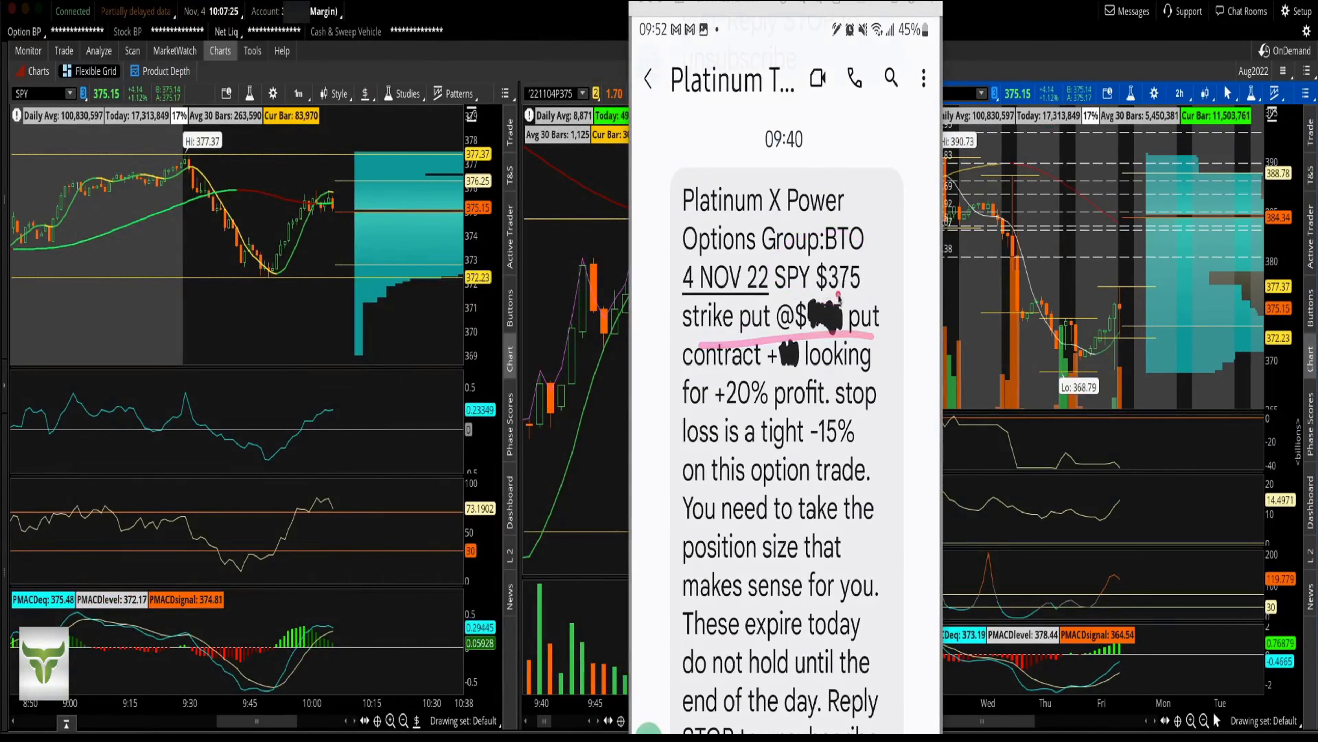
mouse_move(833, 295)
left_mouse_down()
mouse_move(778, 318)
mouse_move(824, 293)
left_mouse_up()
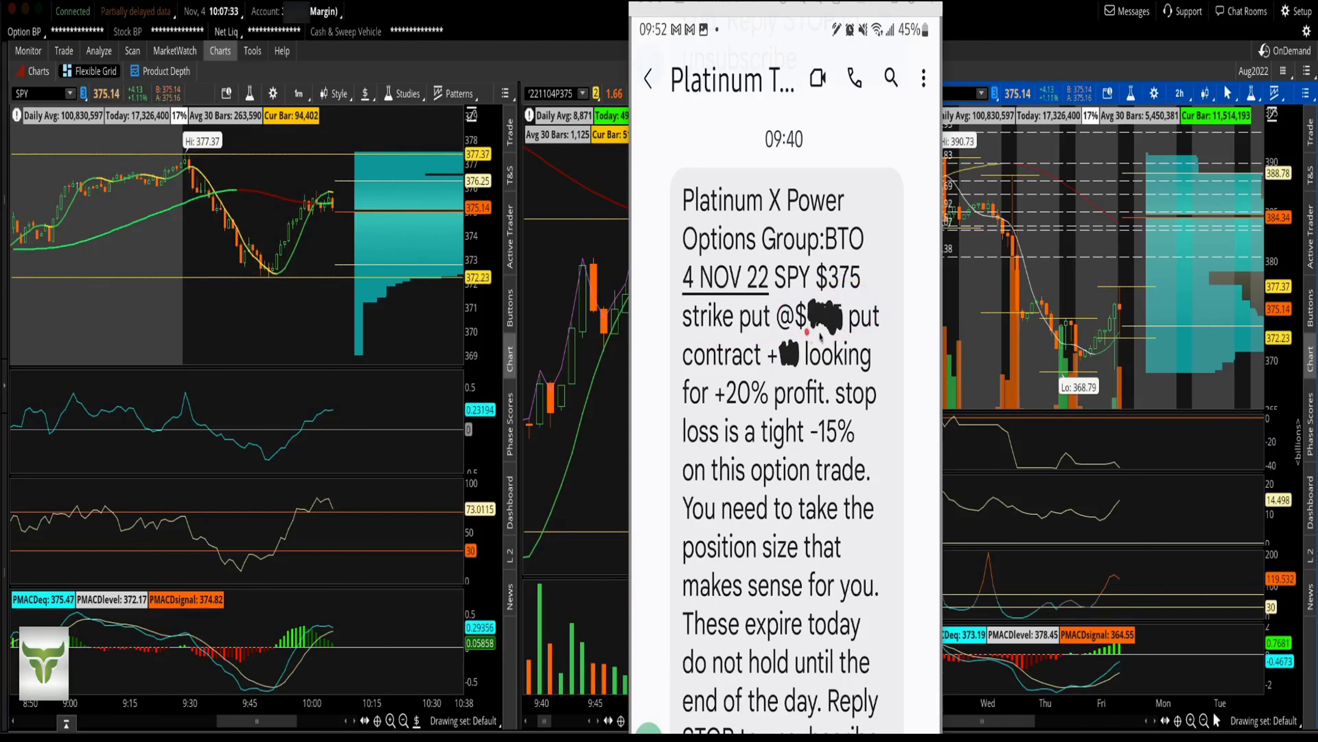
mouse_move(772, 377)
left_mouse_down()
mouse_move(768, 308)
mouse_move(800, 391)
left_mouse_up()
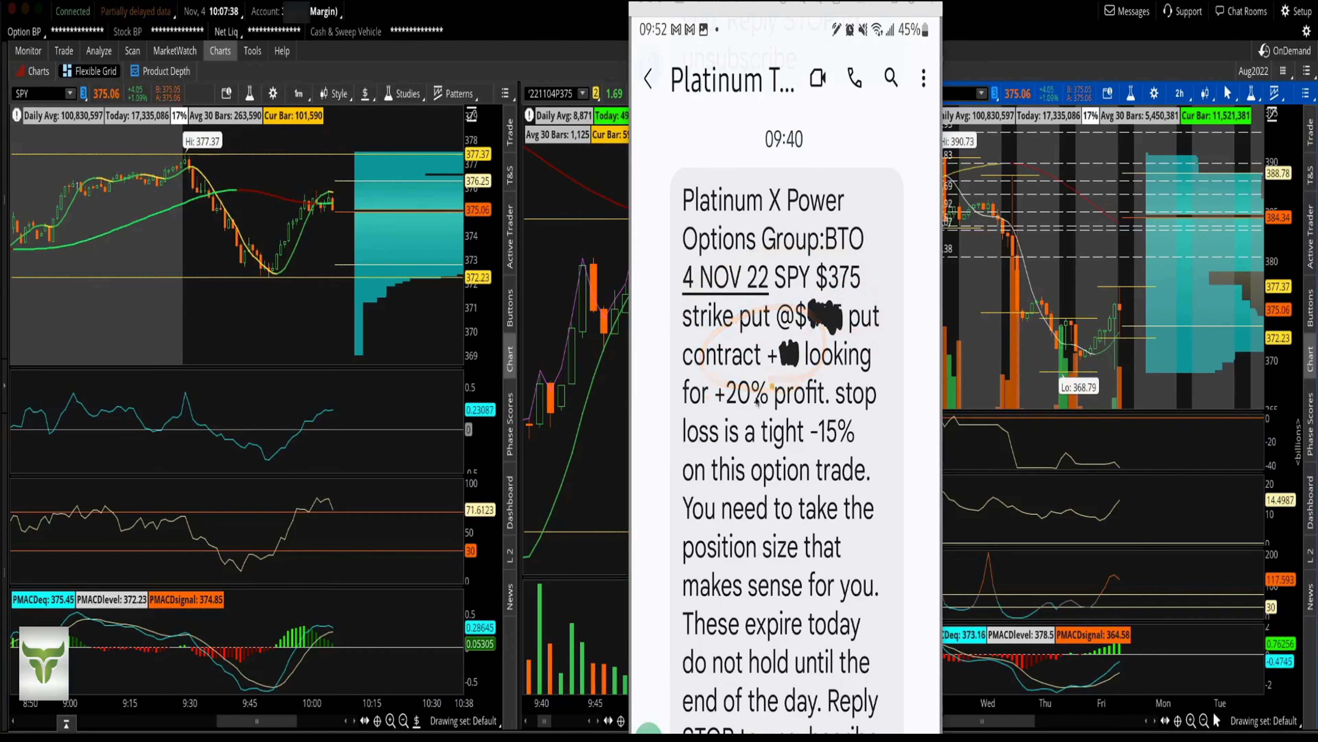
left_click_drag(681, 414, 861, 413)
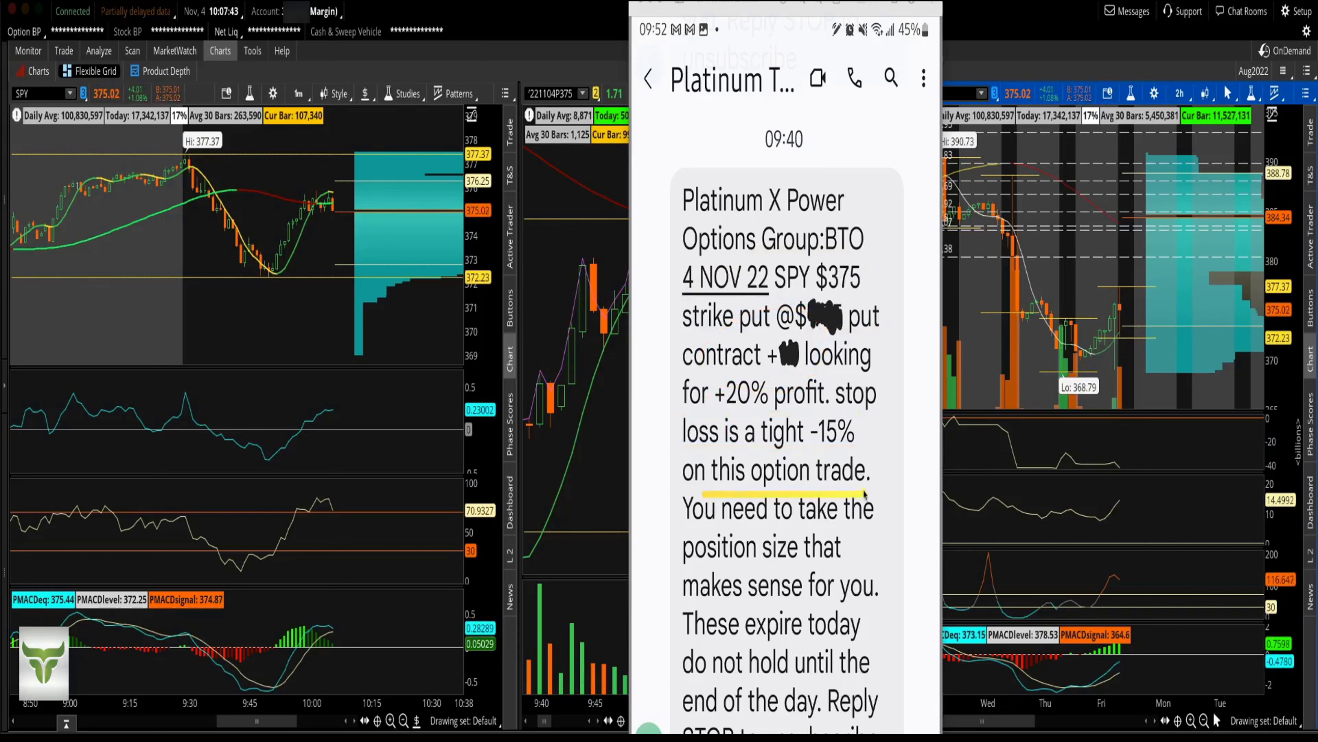
mouse_move(696, 609)
left_mouse_down()
mouse_move(872, 605)
mouse_move(727, 724)
mouse_move(736, 599)
left_mouse_up()
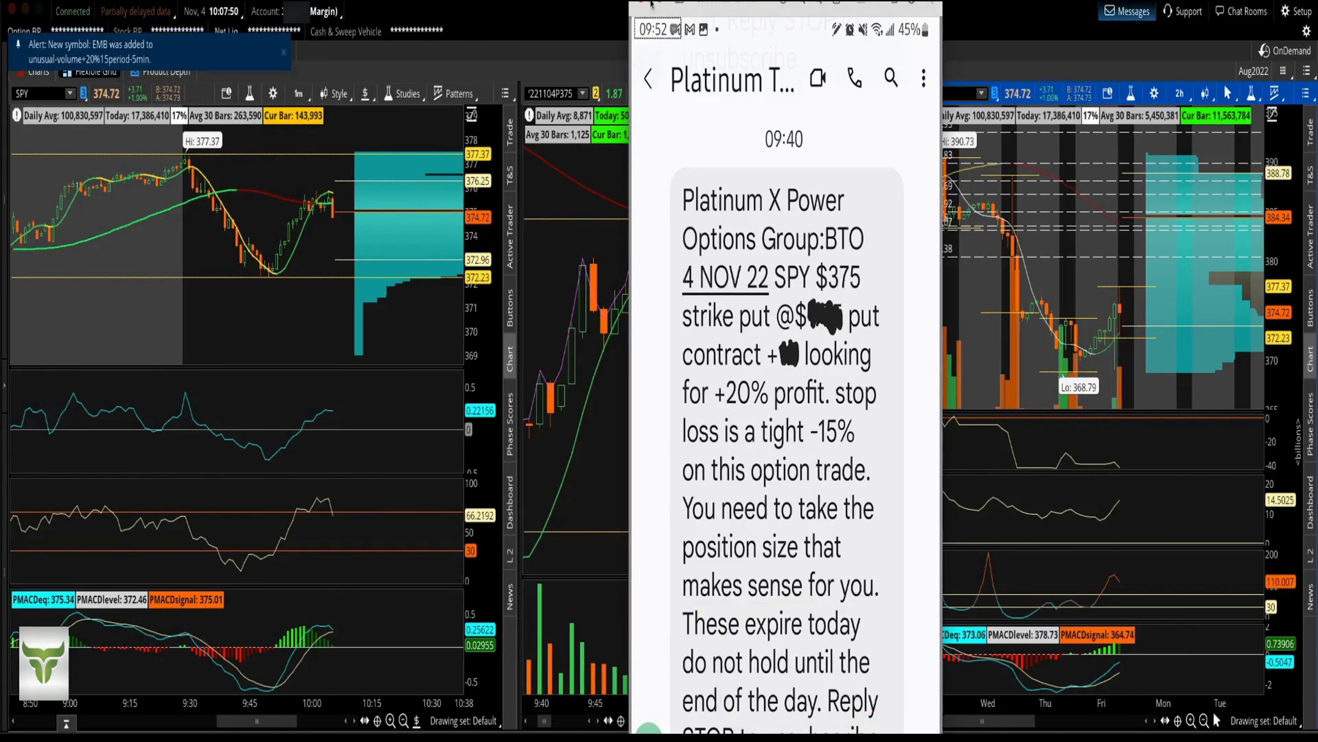
left_click_drag(771, 9, 757, 88)
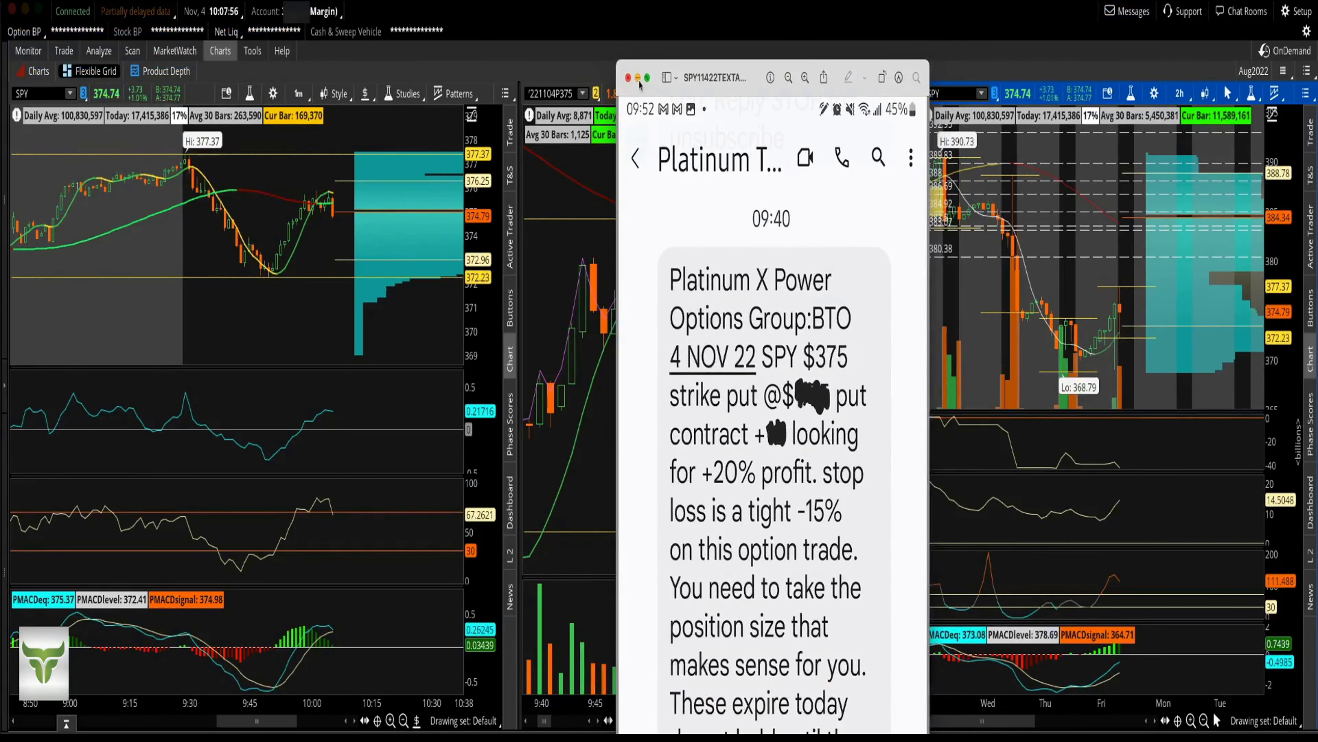
left_click(628, 77)
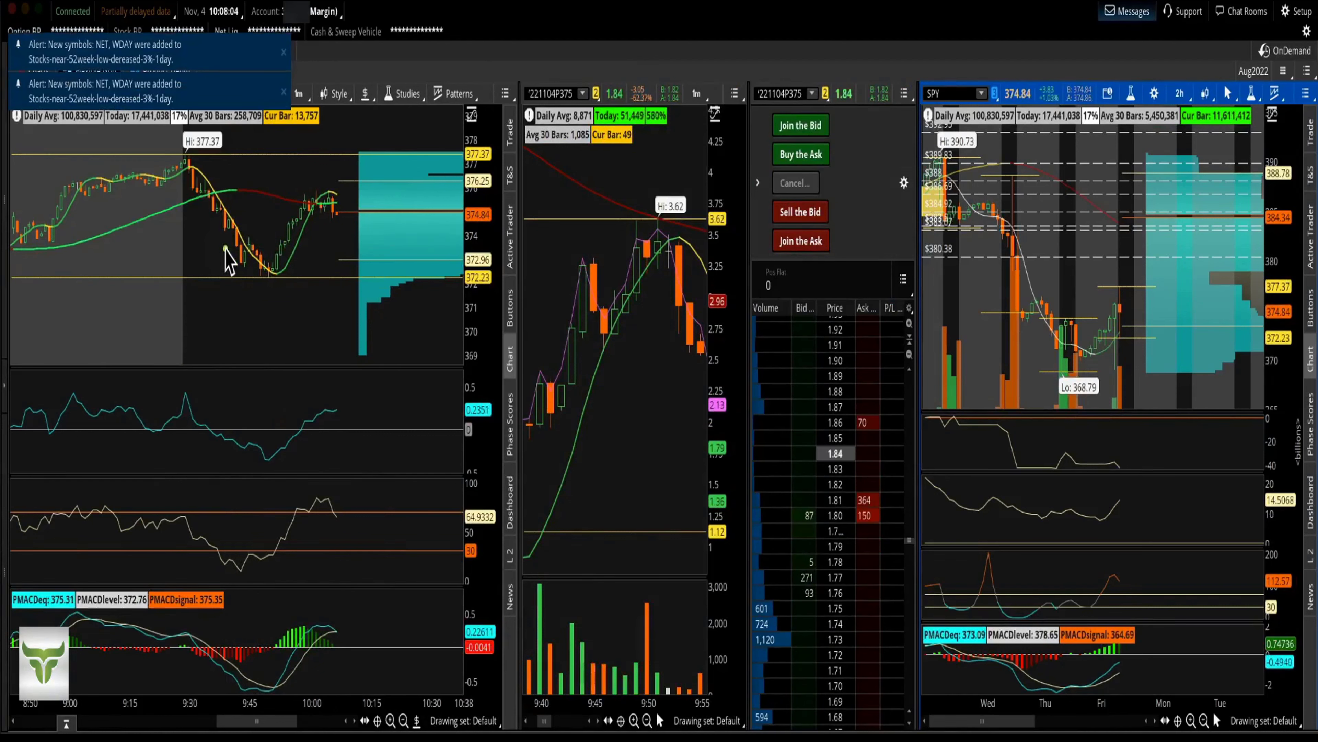
Zoom the SPY 1-minute chart in twice and scroll it to the 9:25–10:05 window
mouse_move(226, 197)
left_mouse_down()
mouse_move(223, 236)
mouse_move(221, 201)
left_mouse_up()
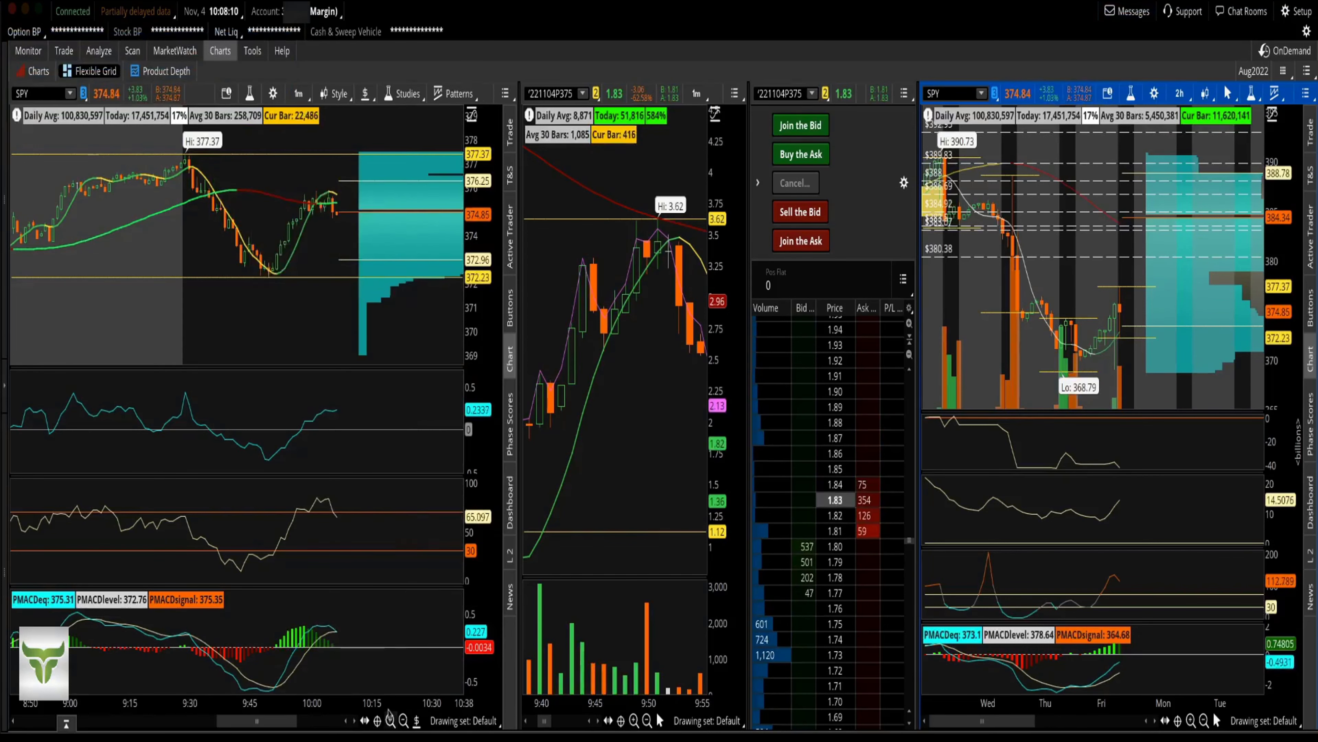
left_click(391, 720)
left_click(390, 720)
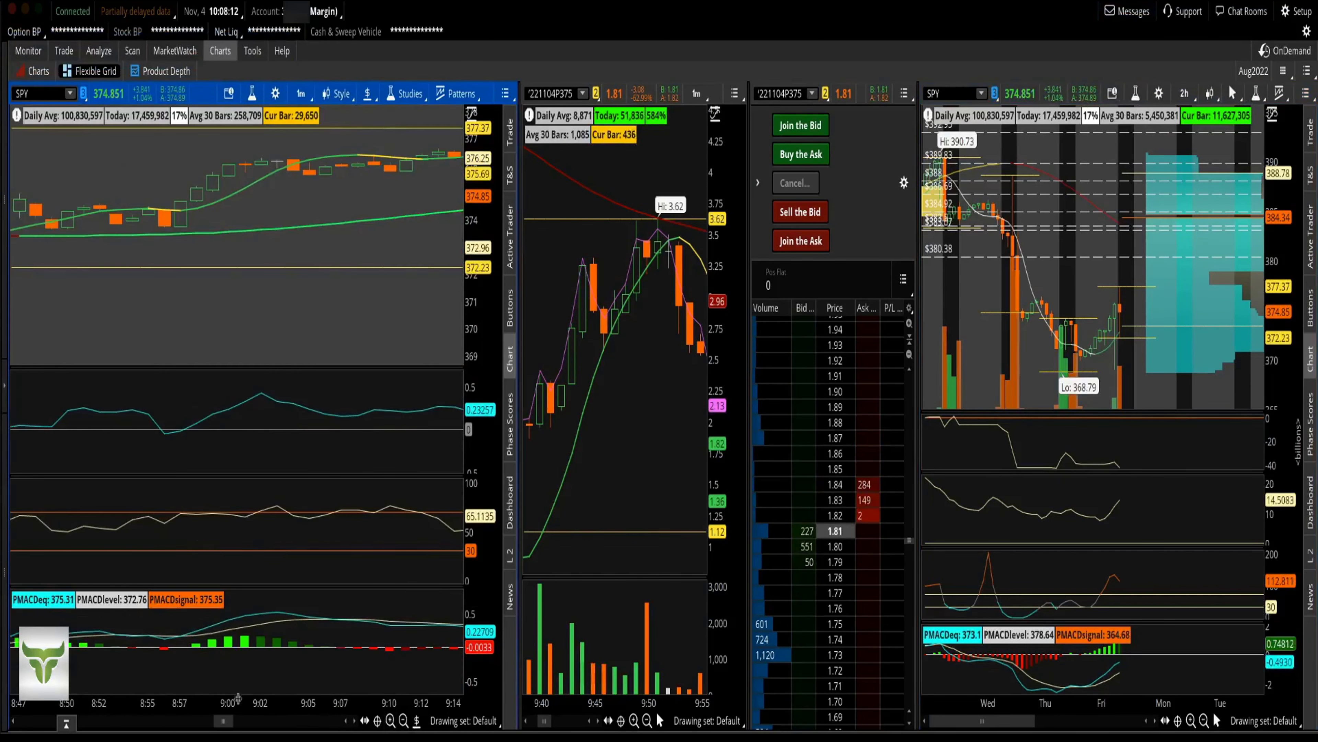
left_click_drag(223, 722, 254, 726)
scroll(249, 705, "down", 3)
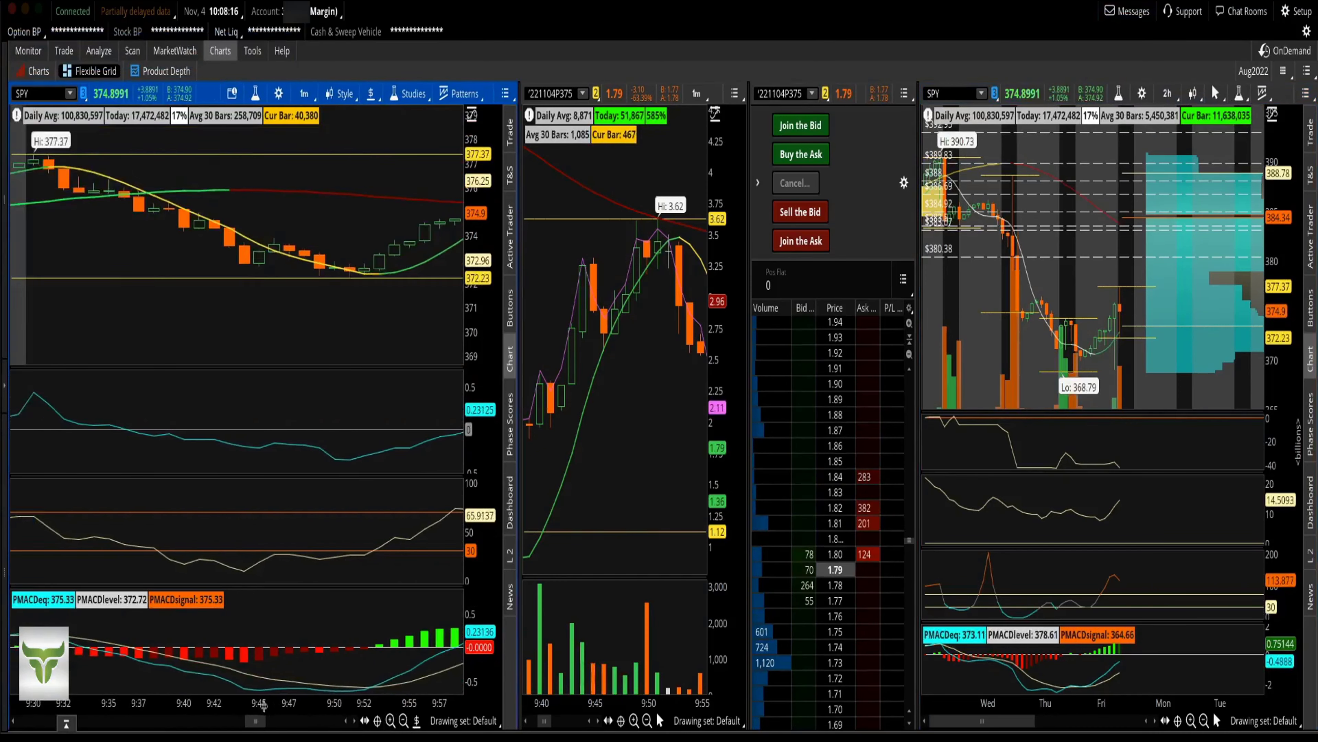
left_click_drag(252, 722, 258, 722)
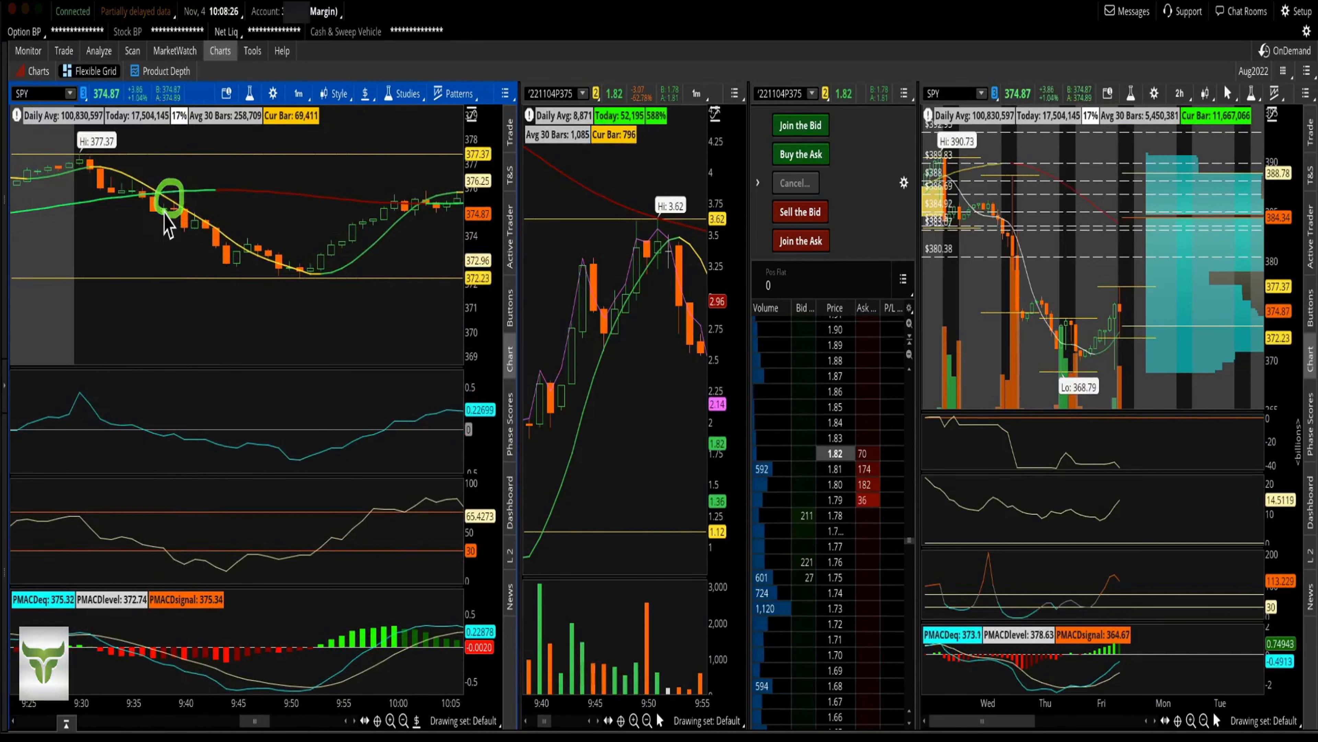
Mark the entry candle and highlight the decline along the falling yellow moving average
left_click_drag(172, 198, 173, 175)
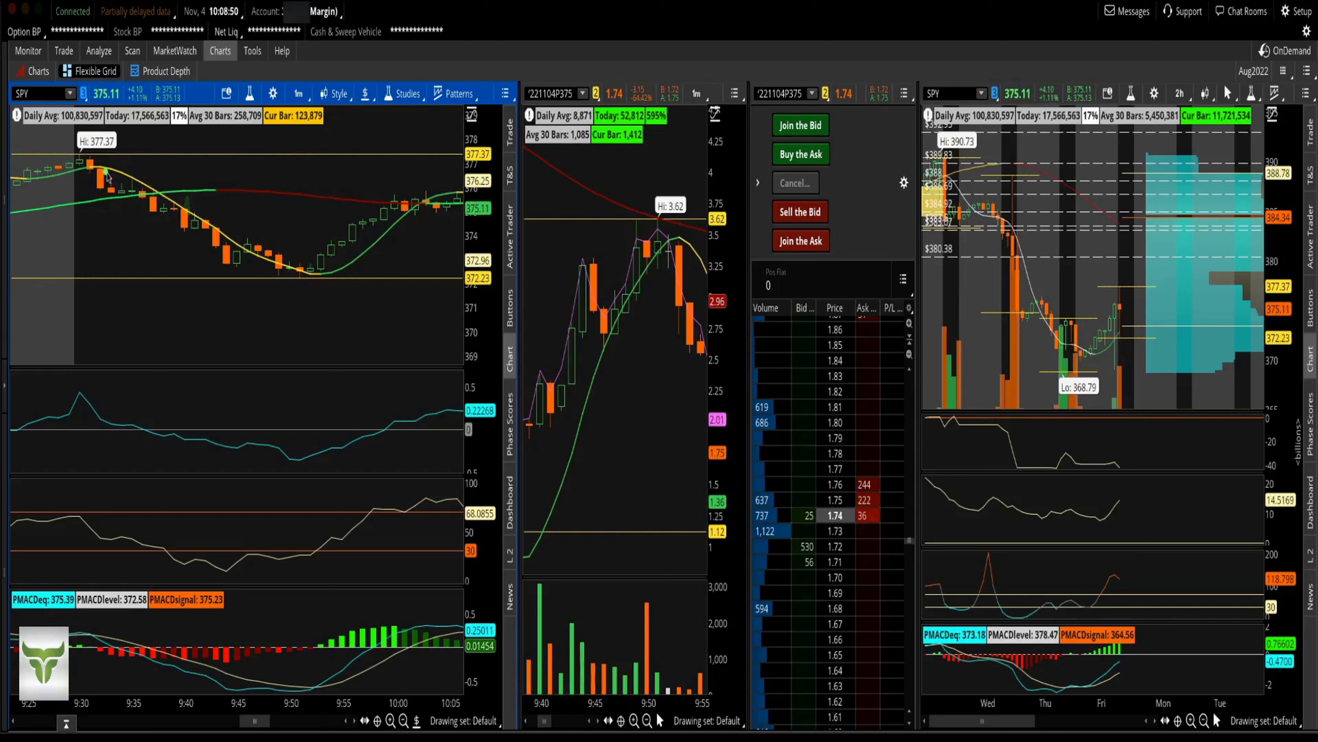
left_click_drag(85, 176, 240, 234)
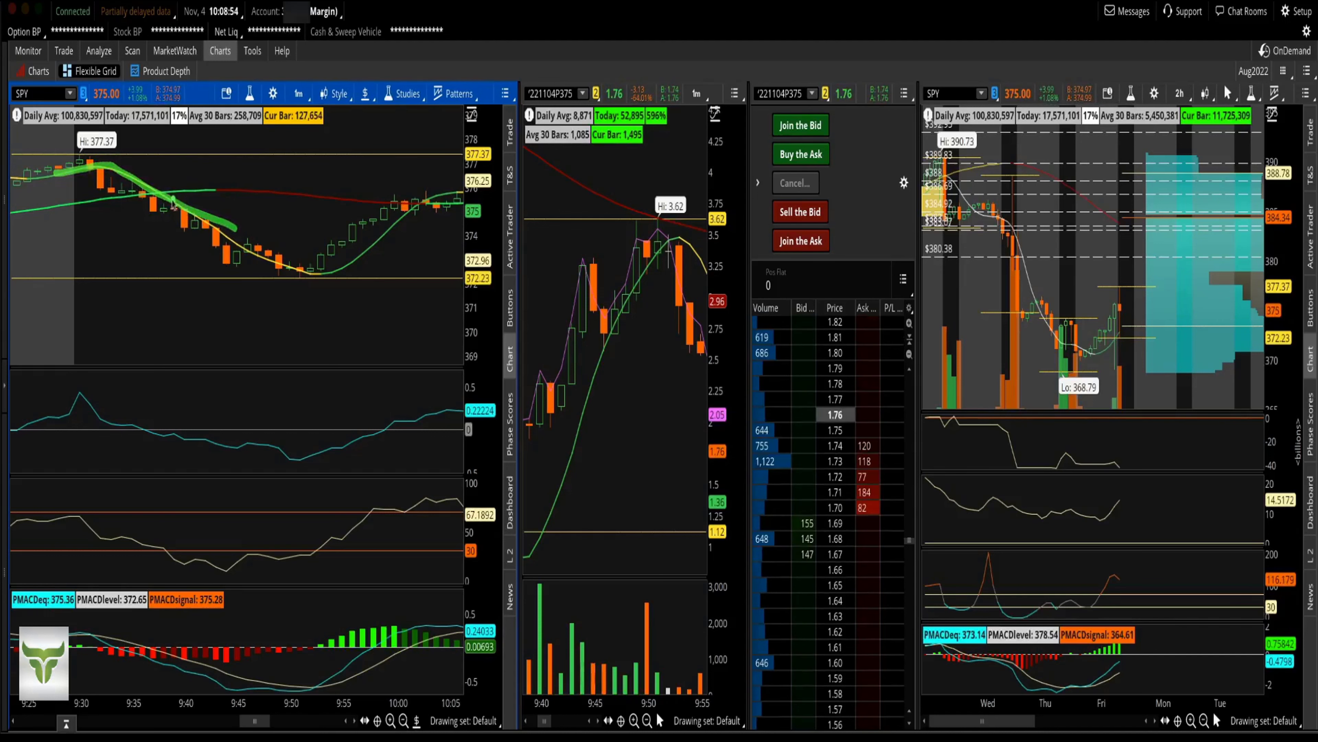
mouse_move(154, 197)
left_mouse_down()
mouse_move(218, 191)
mouse_move(180, 191)
mouse_move(221, 227)
left_mouse_up()
left_click(237, 184)
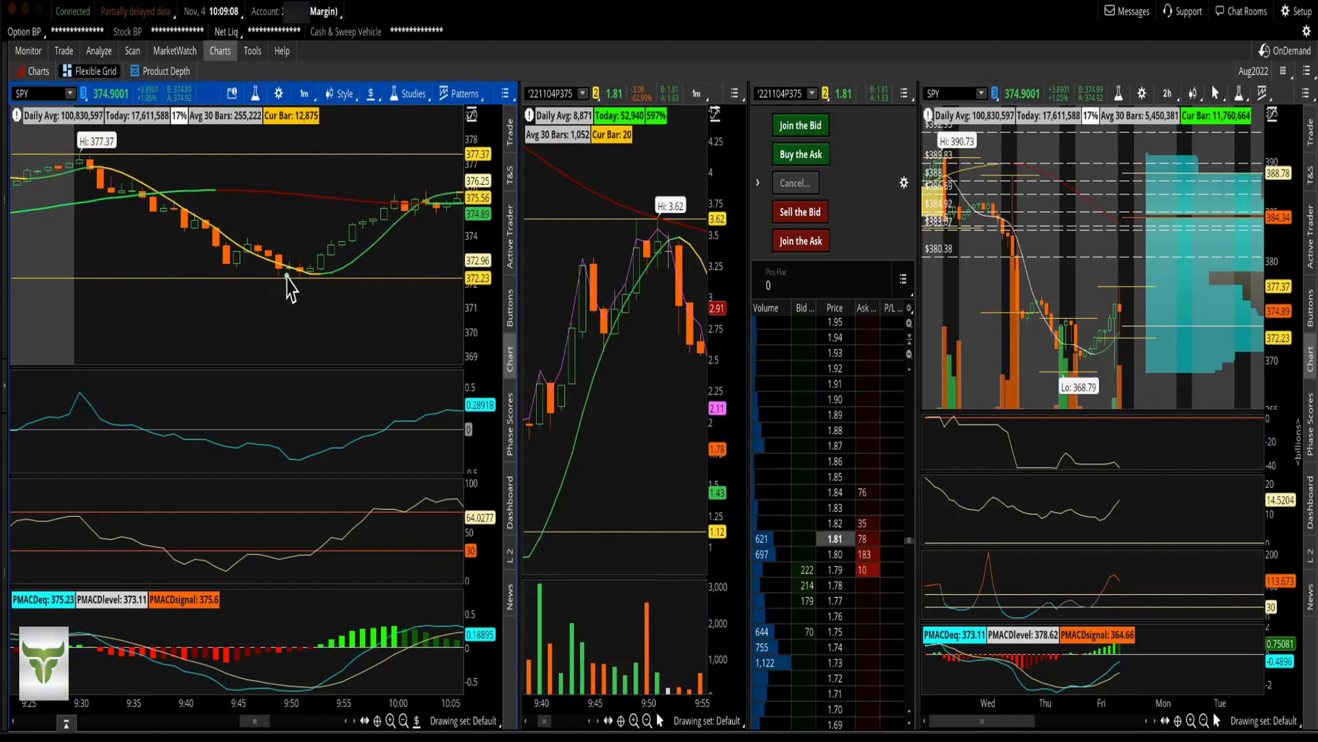
Circle the low of the SPY move, then load the ten-chart market grid
left_click(299, 283)
mouse_move(309, 253)
left_mouse_down()
mouse_move(289, 258)
mouse_move(324, 252)
mouse_move(280, 229)
mouse_move(276, 245)
left_mouse_up()
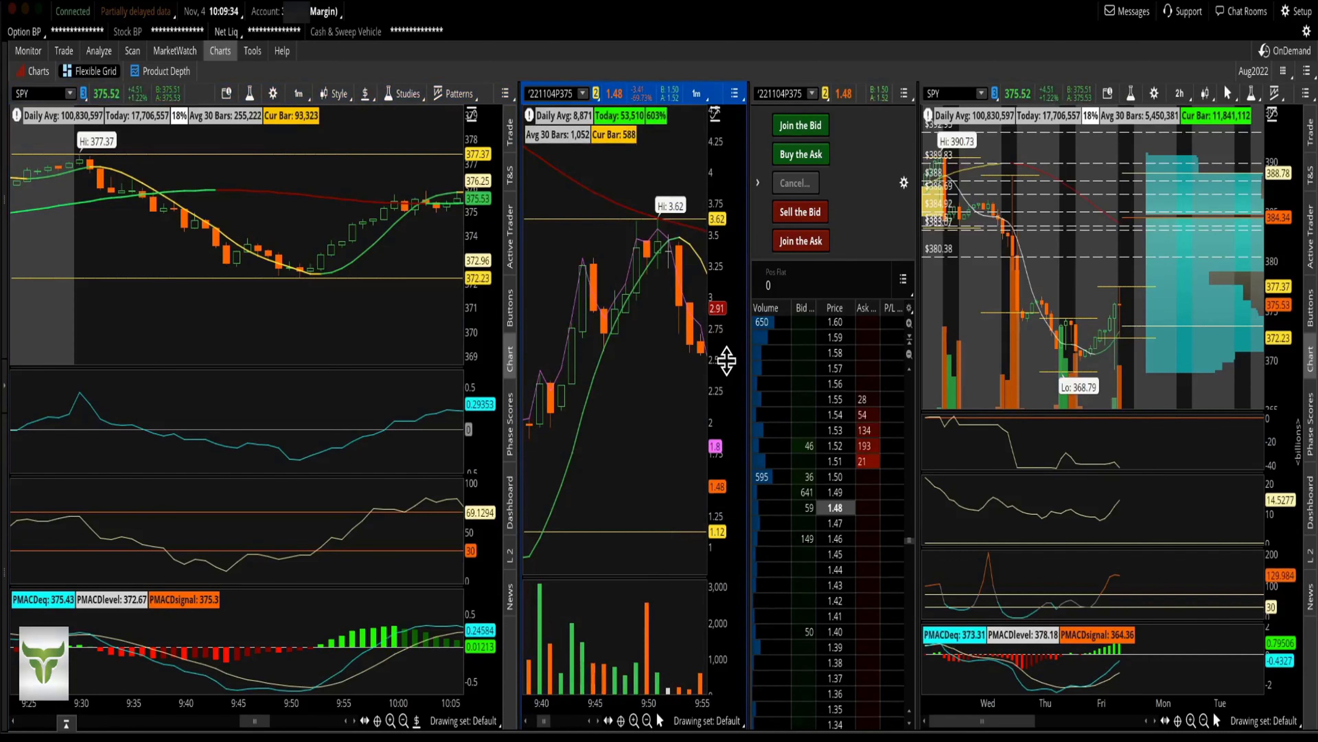
left_click(32, 71)
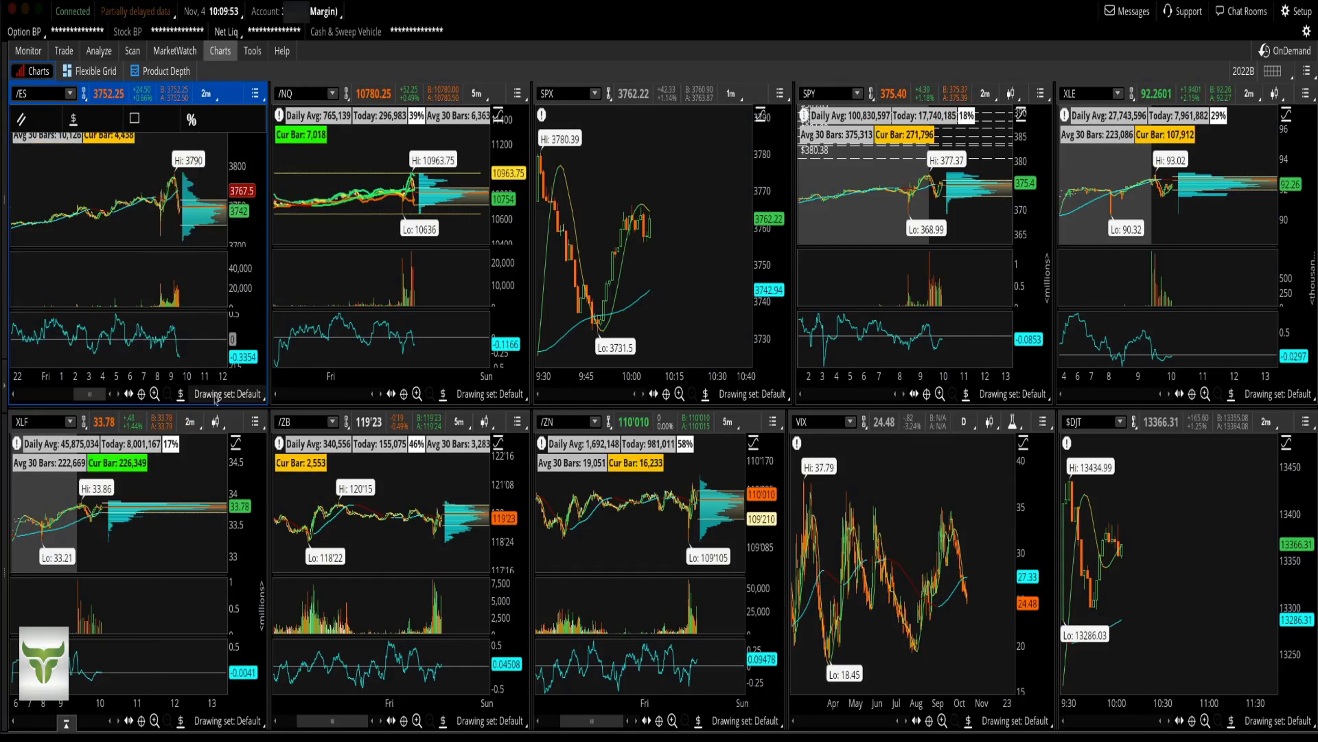
Zoom the /ES and /NQ charts in two levels each and shift them back to this morning
left_click(155, 394)
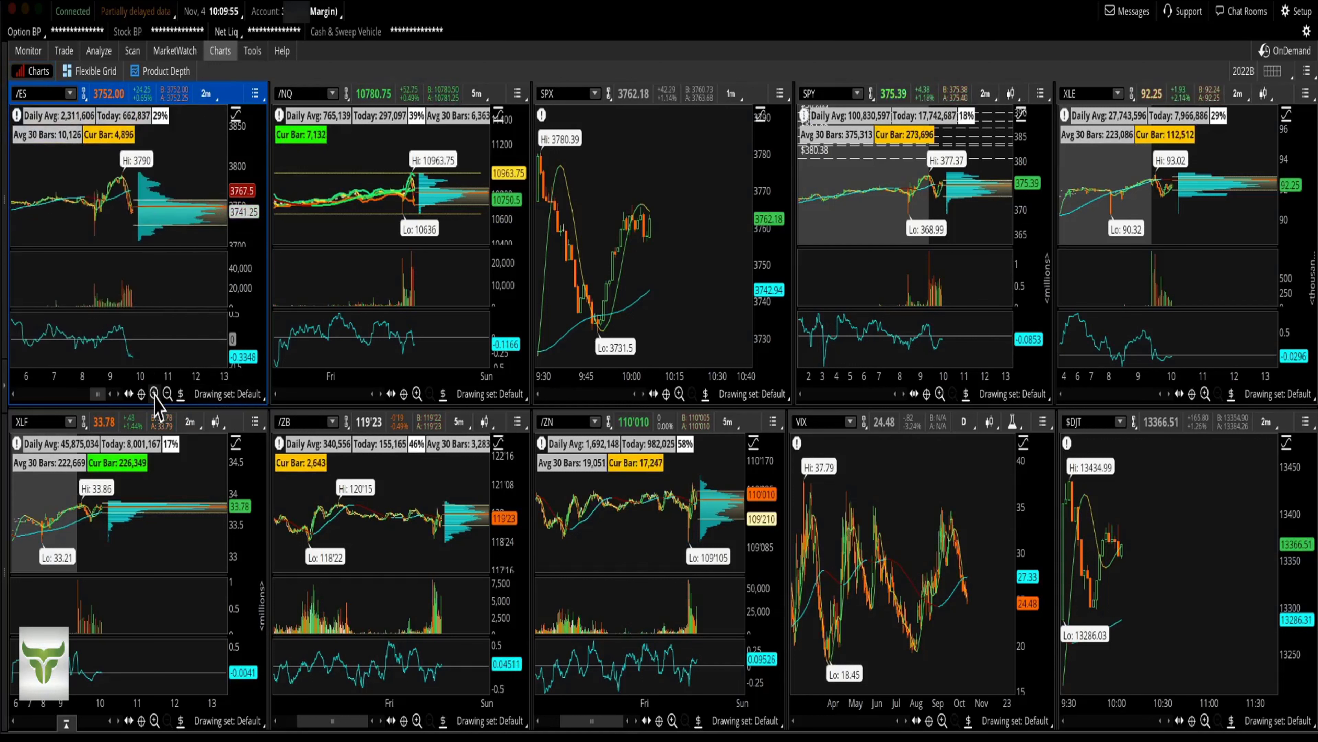
left_click(154, 394)
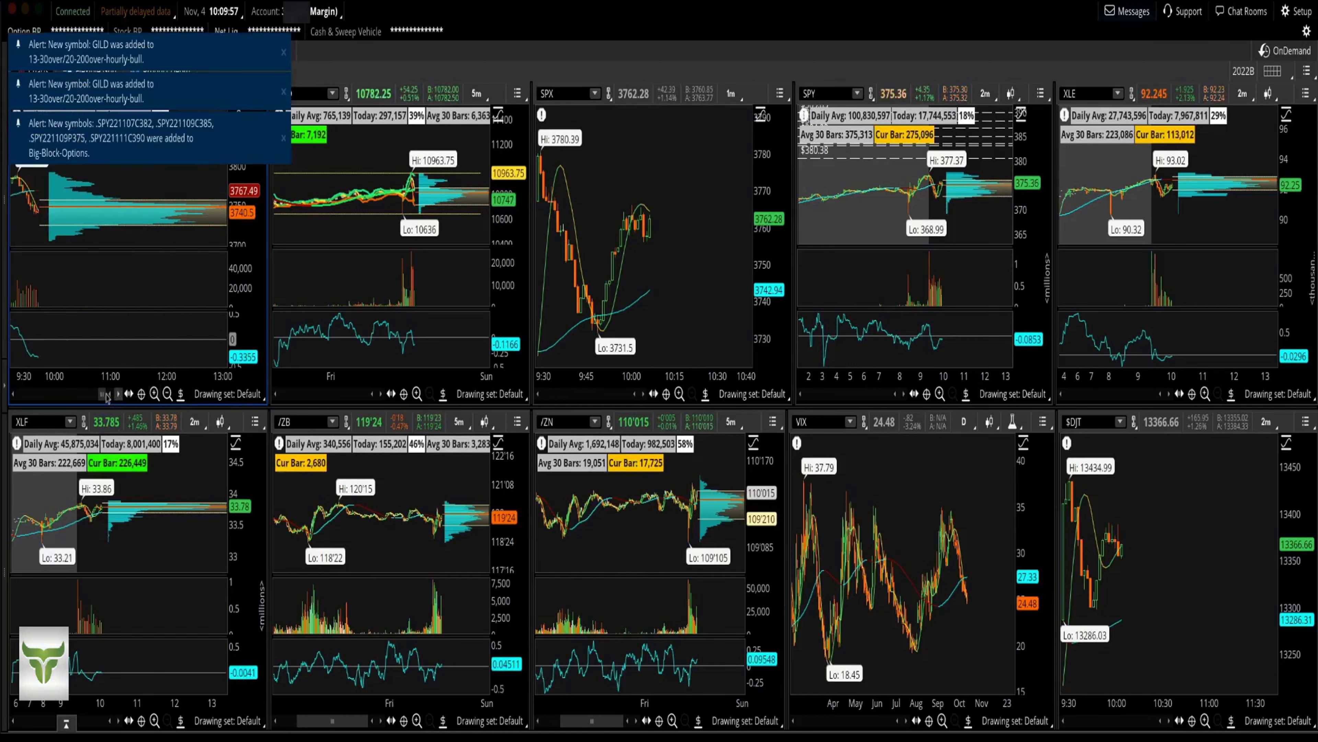
left_click_drag(102, 395, 97, 395)
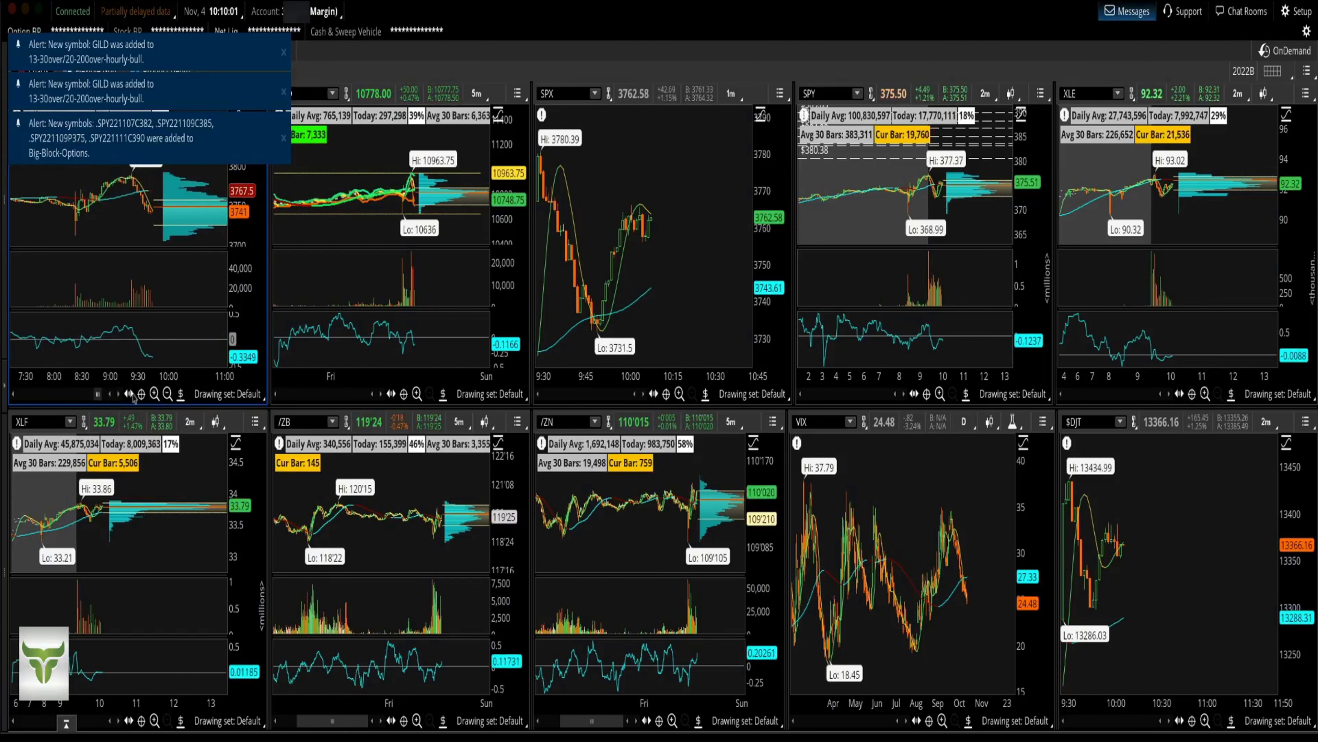
left_click(416, 394)
left_click(416, 394)
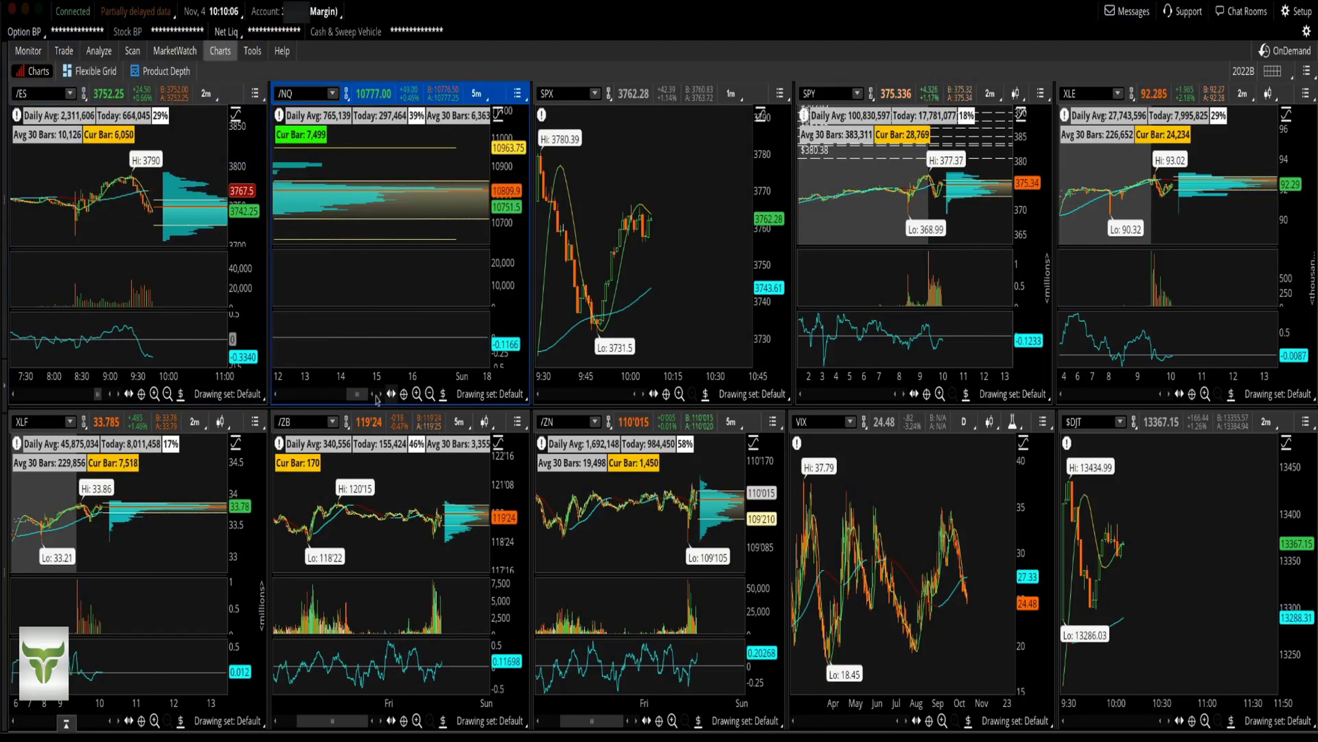
left_click_drag(362, 397, 342, 398)
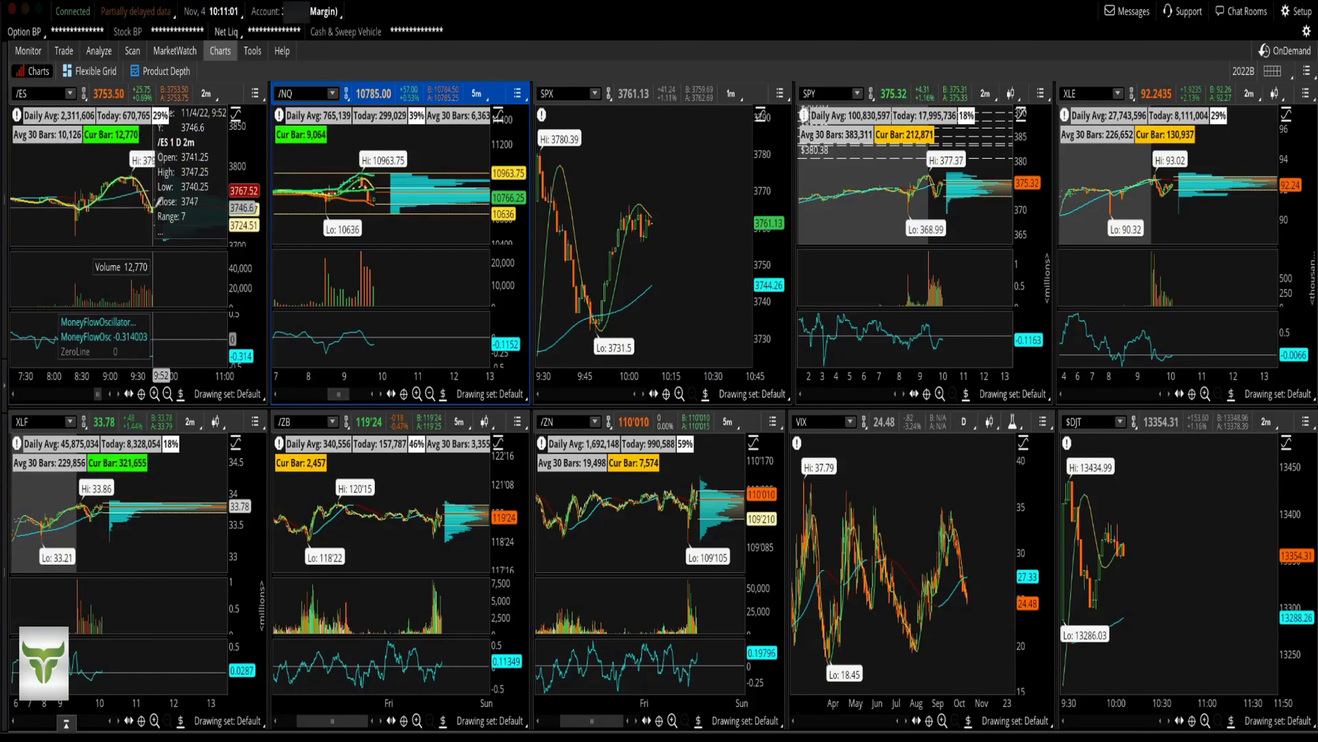
left_click(217, 52)
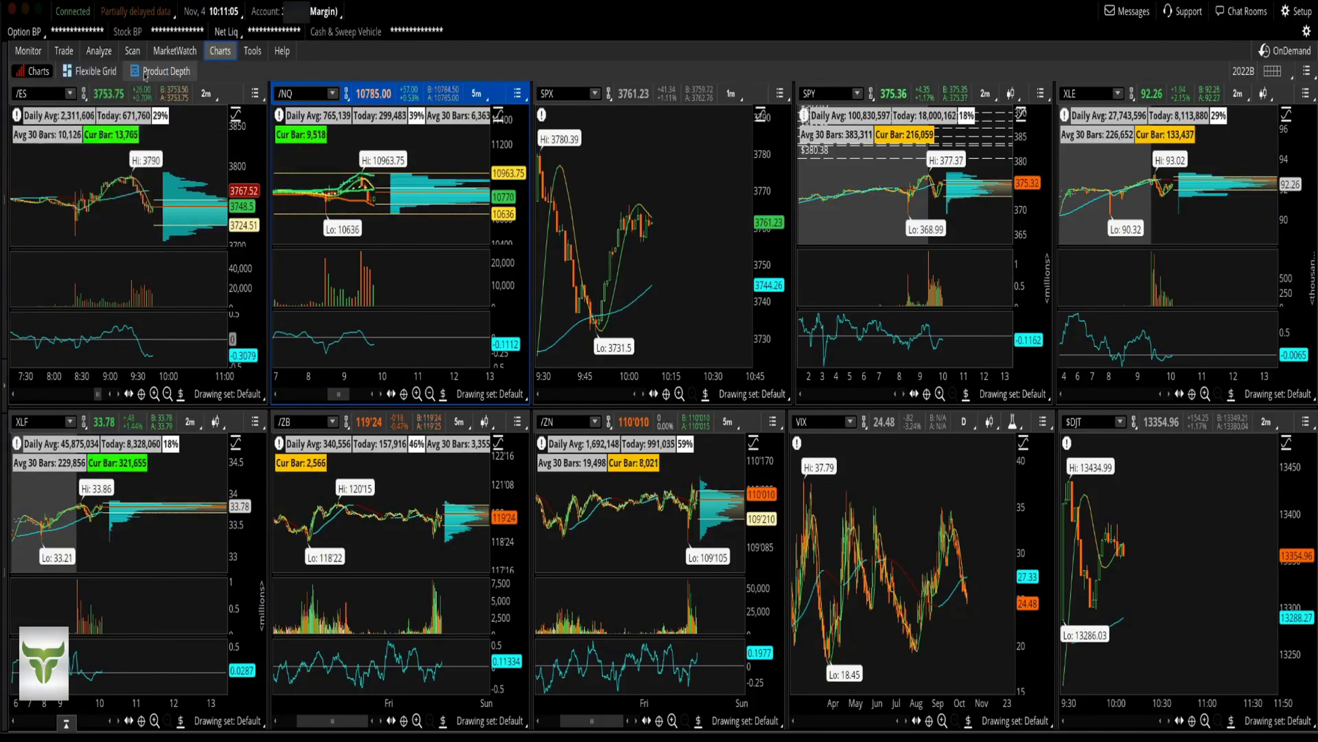
Return to the Flexible Grid SPY layout with the 1-minute chart showing 9:20–10:00
left_click(103, 78)
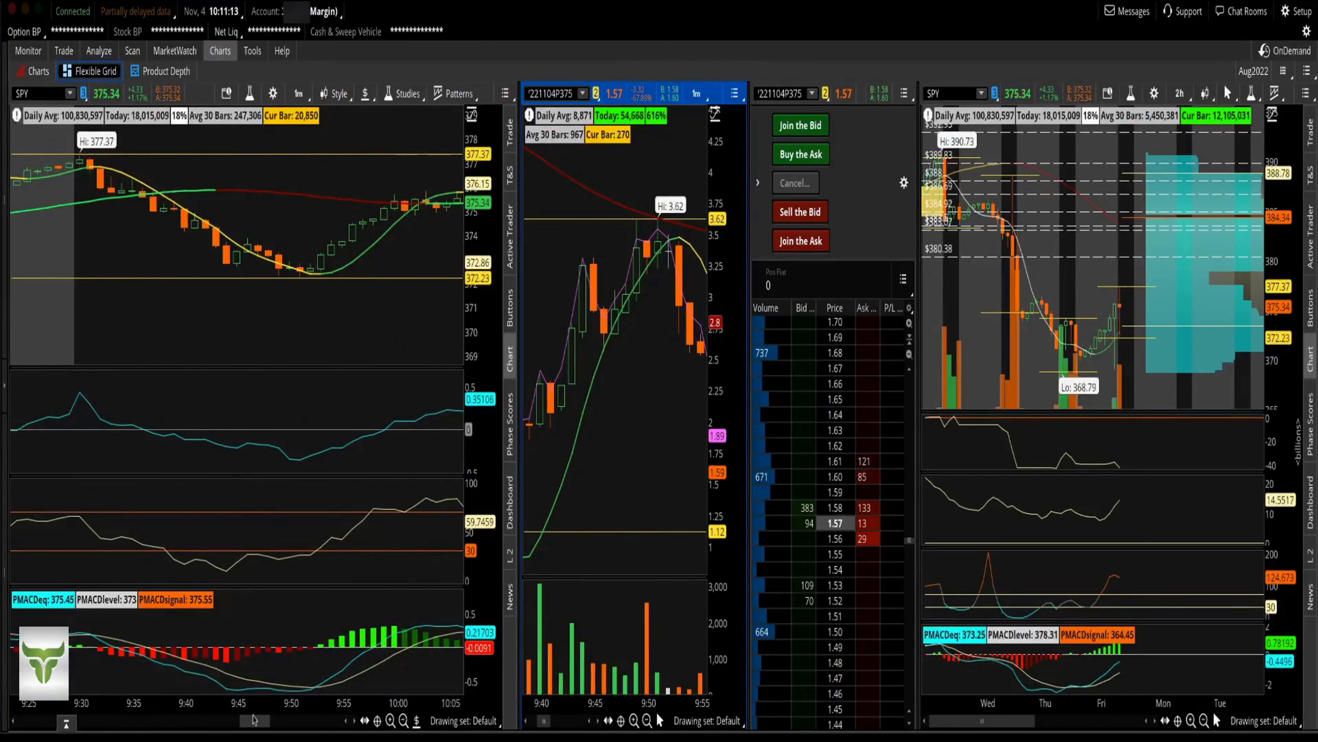
left_click_drag(251, 720, 274, 722)
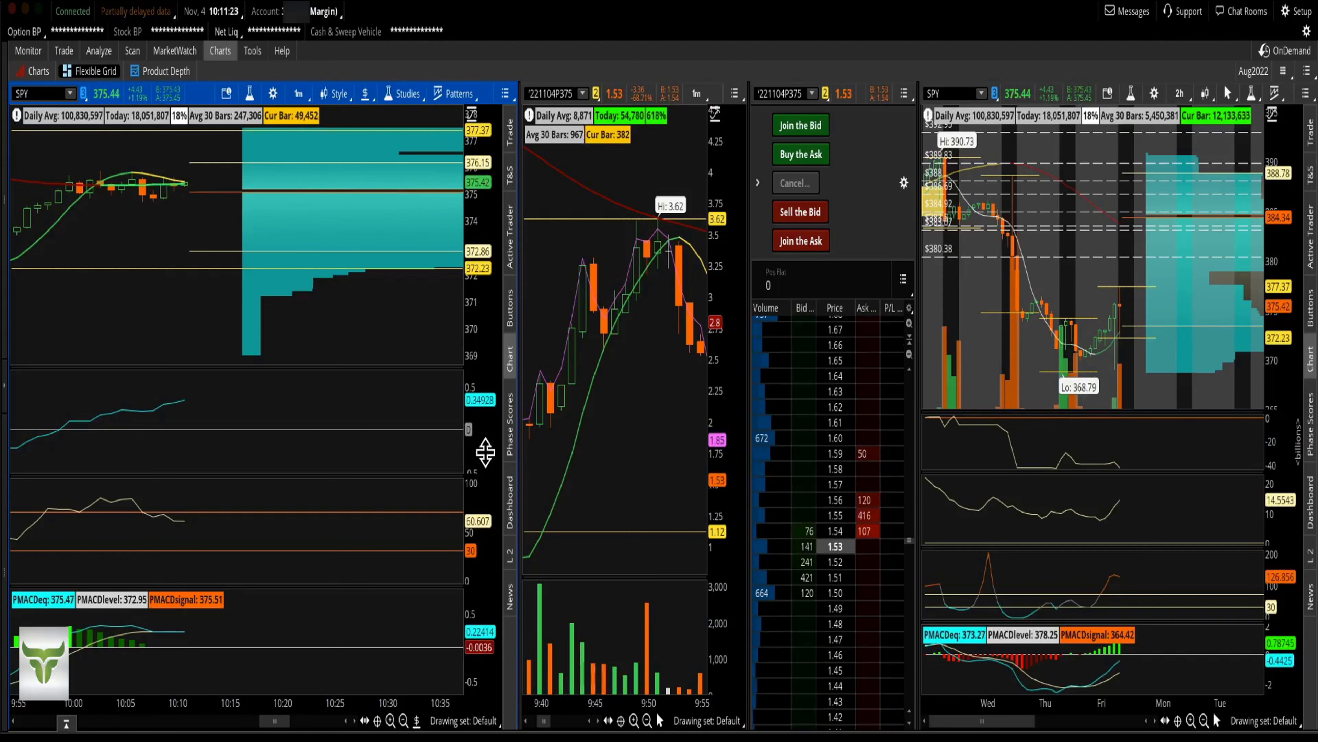
left_click_drag(278, 722, 254, 722)
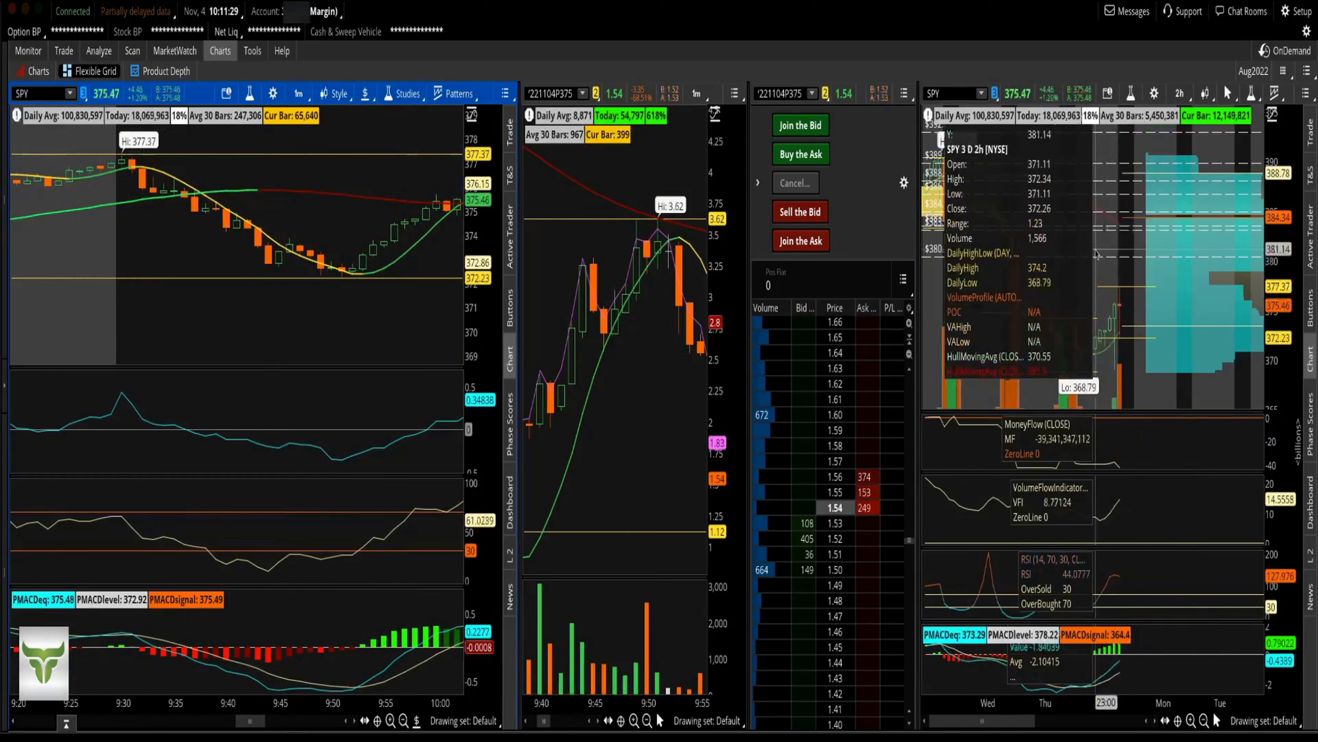